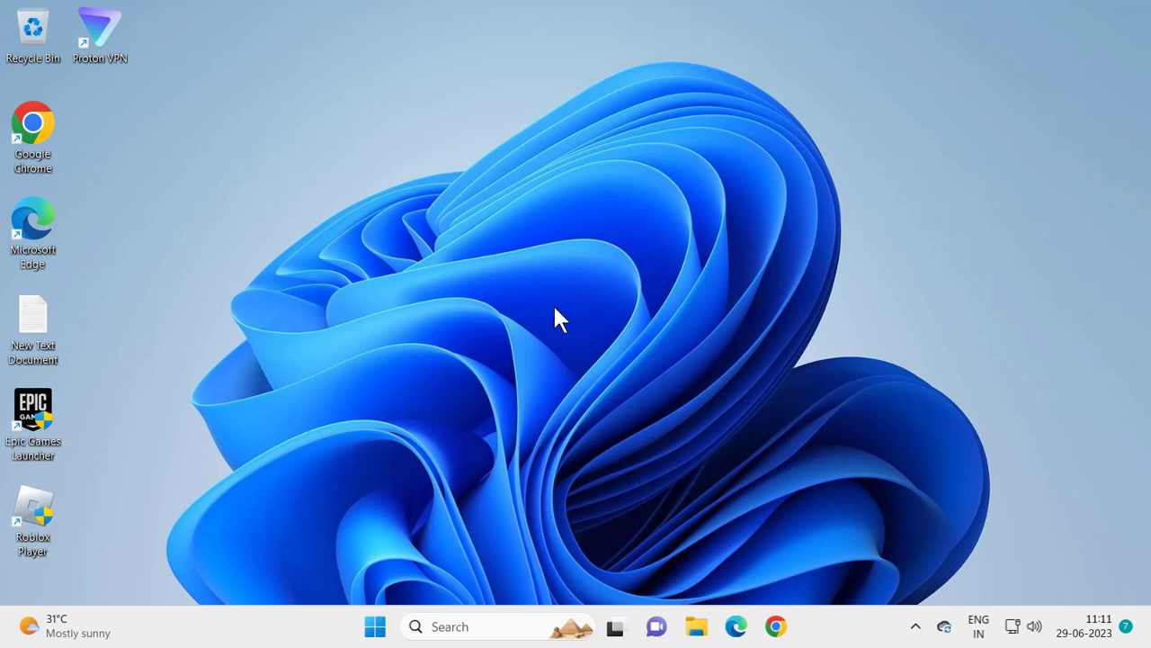
Search 'devi' to open Device Manager and maximize its window.
{"action": "left_click", "coordinate": [476, 622]}
{"action": "type", "text": "d"}
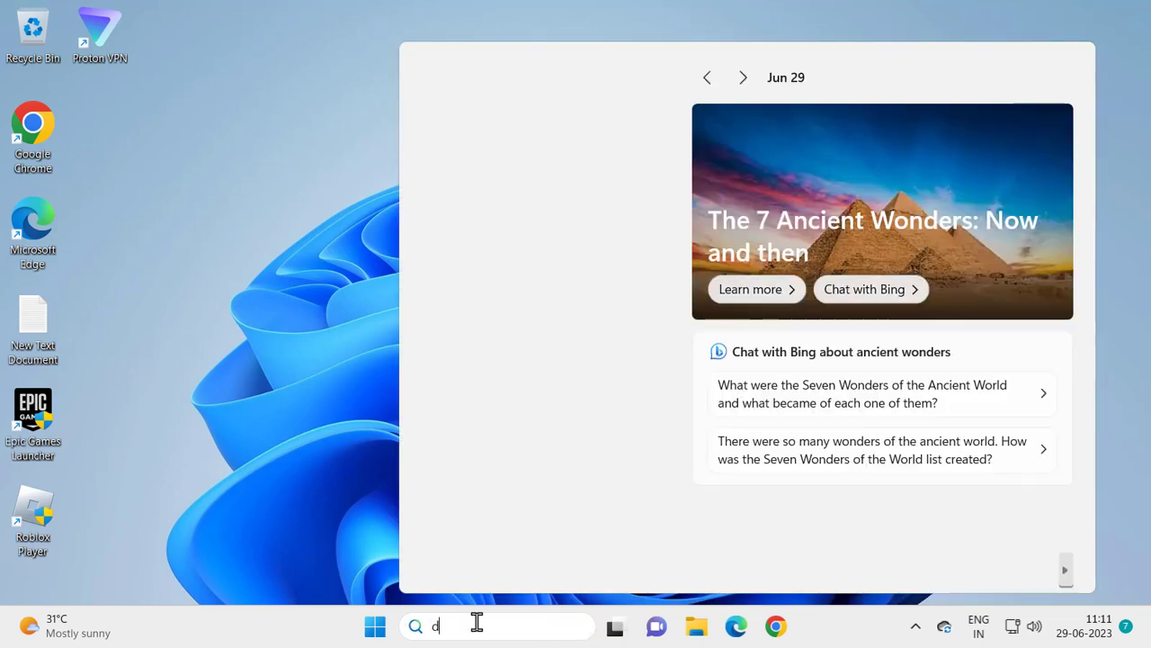
{"action": "type", "text": "evi"}
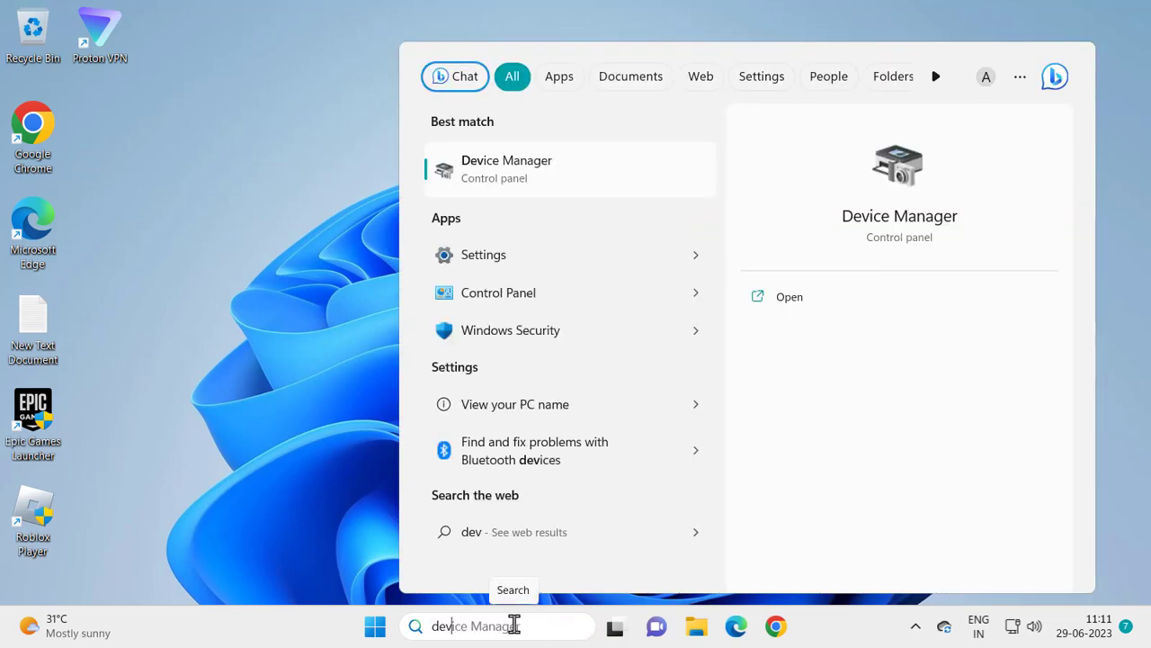
{"action": "left_click", "coordinate": [782, 302]}
{"action": "left_click", "coordinate": [708, 54]}
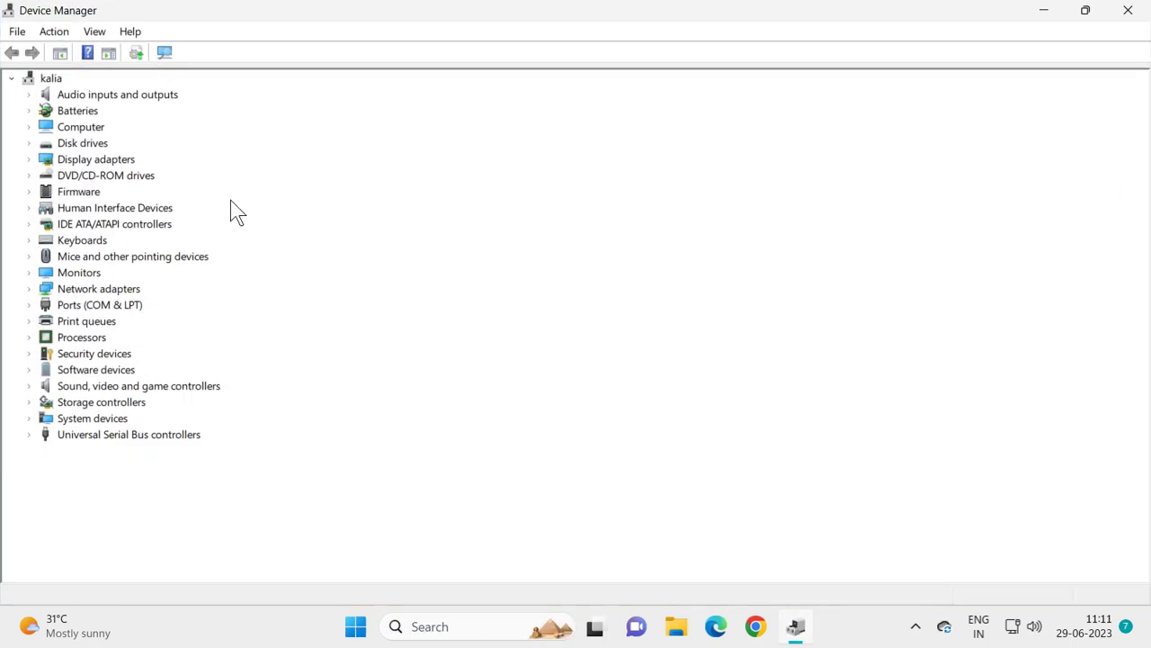
Expand Display adapters and start a driver update for VMware SVGA 3D.
{"action": "left_click", "coordinate": [57, 166]}
{"action": "left_click", "coordinate": [29, 158]}
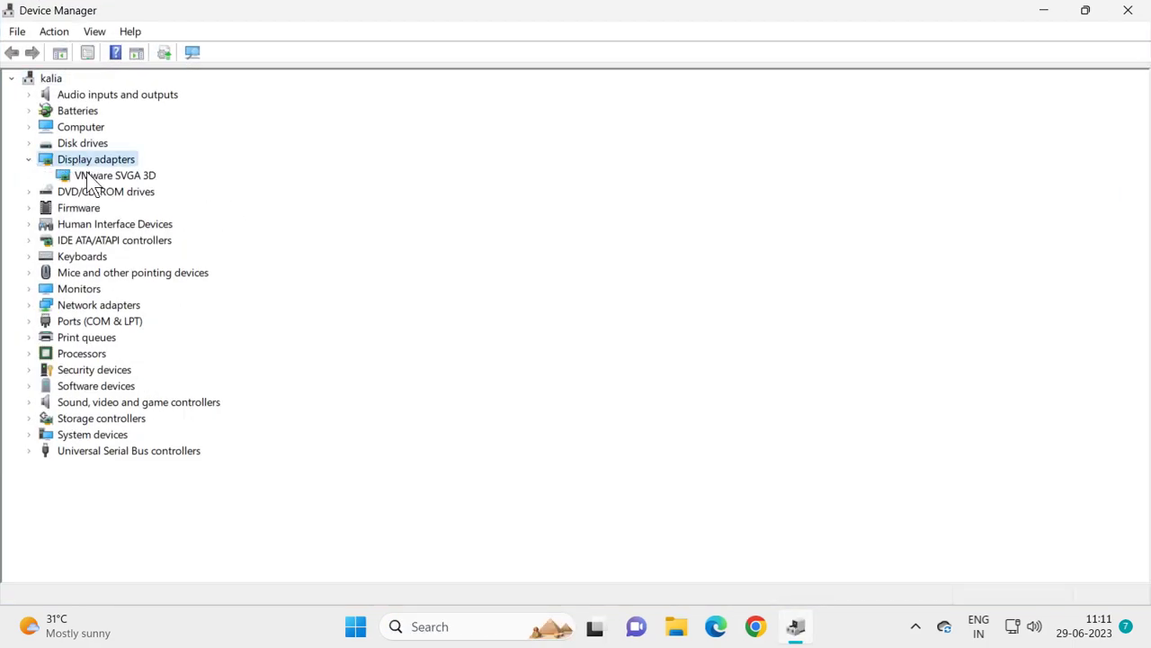
{"action": "left_click", "coordinate": [94, 177]}
{"action": "right_click", "coordinate": [95, 180]}
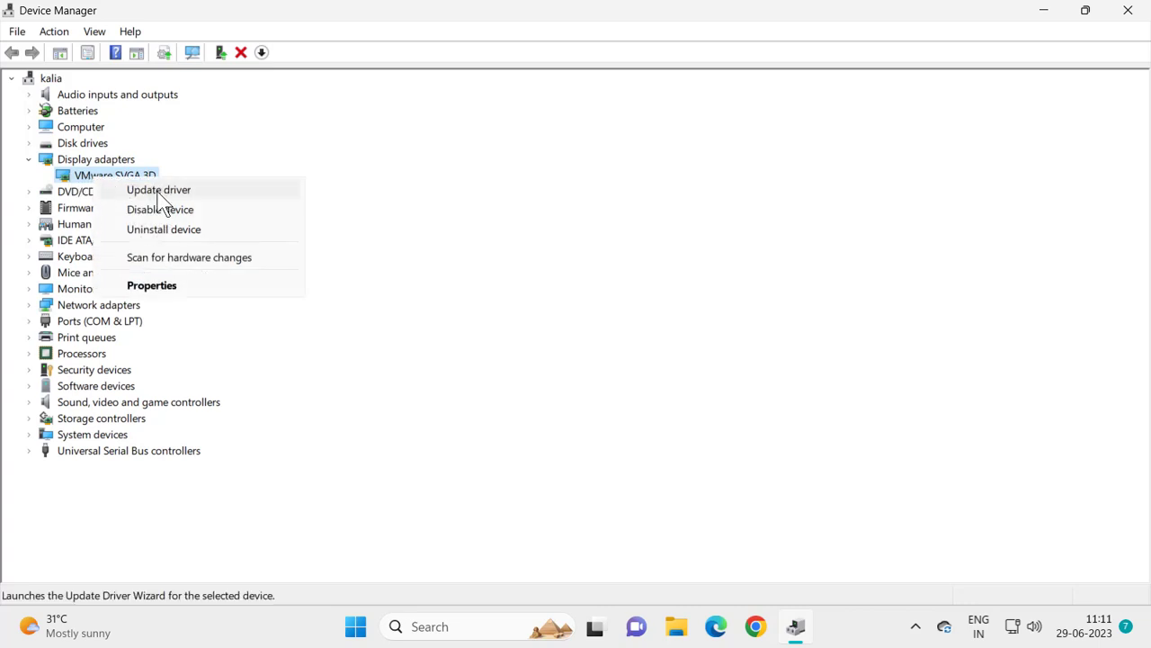
{"action": "left_click", "coordinate": [158, 191]}
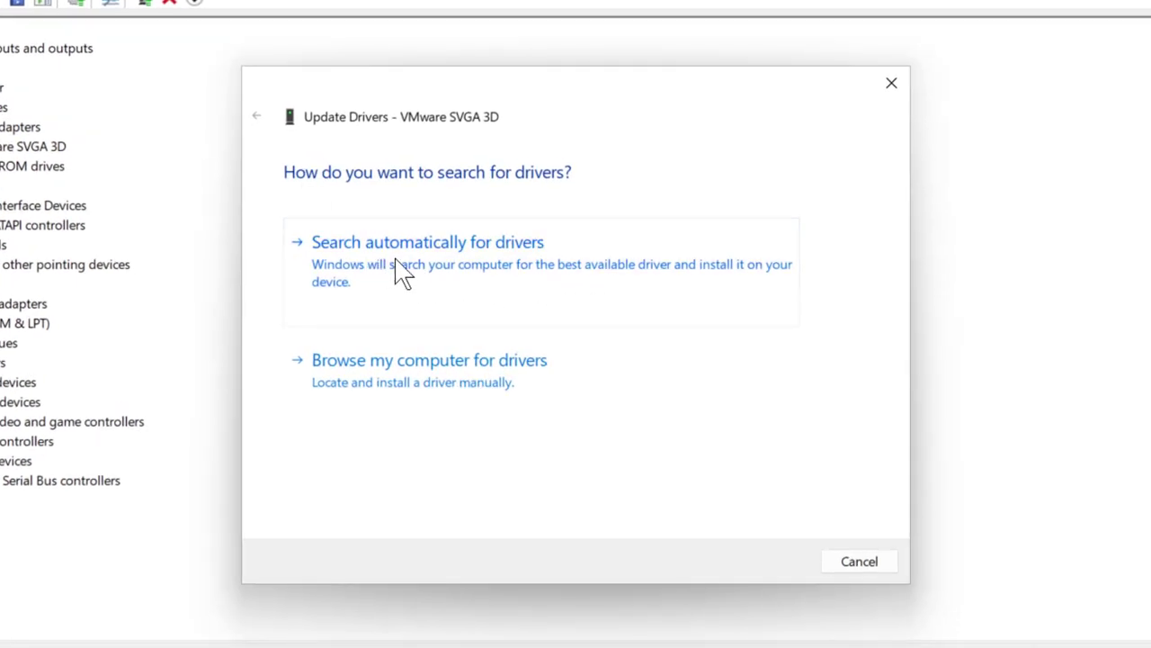
Search automatically for a VMware SVGA 3D driver, then check Windows Update for updated drivers.
{"action": "left_click", "coordinate": [467, 270]}
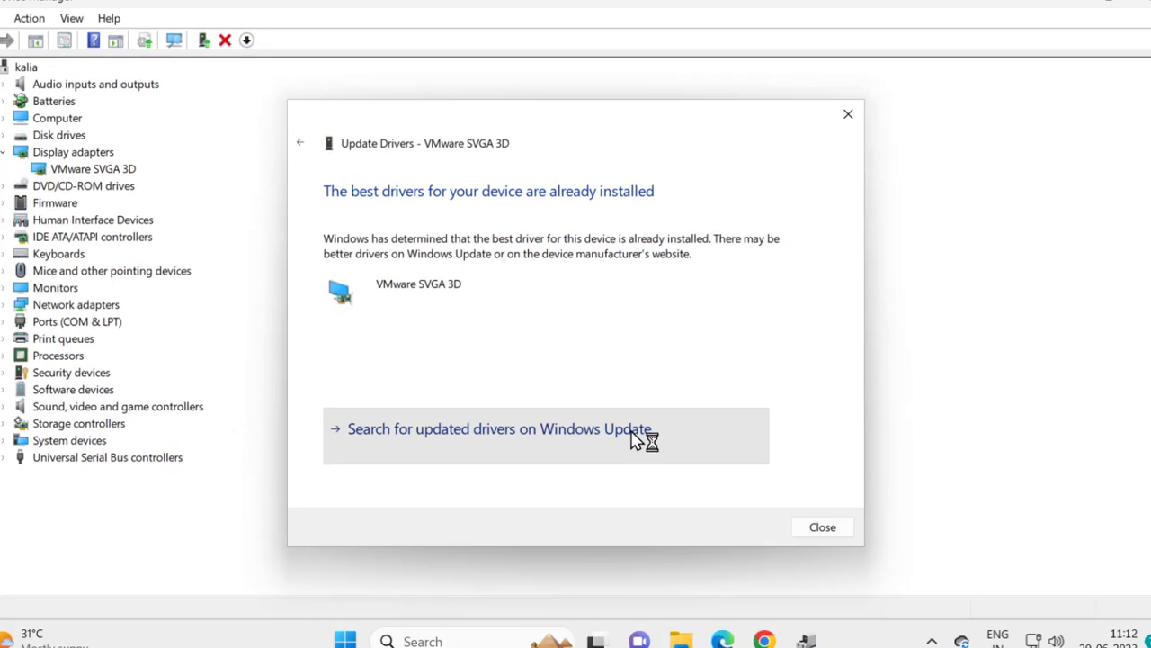
{"action": "left_click", "coordinate": [617, 472]}
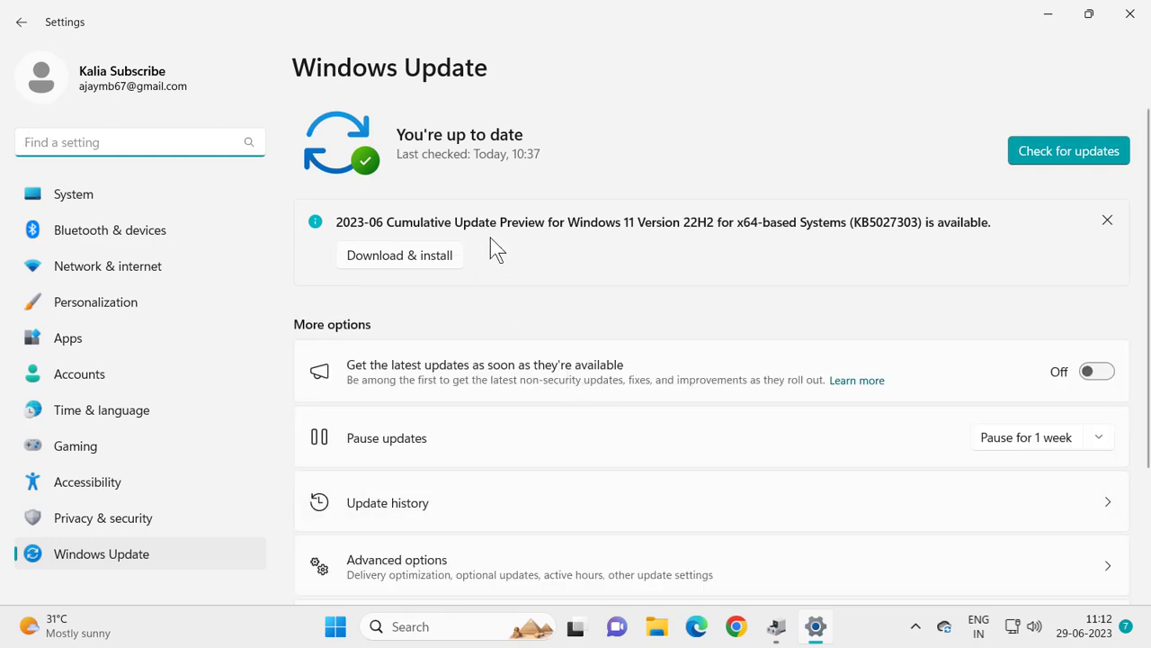
Turn on early updates, start downloading KB5027303, and close Settings.
{"action": "left_click", "coordinate": [423, 261]}
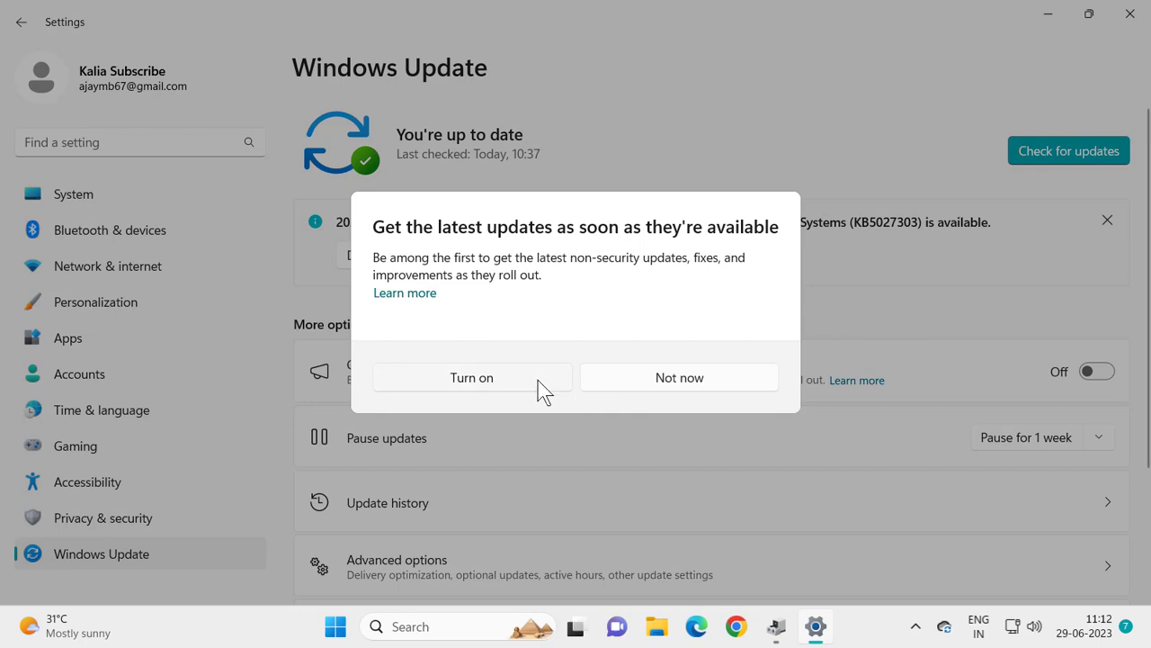
{"action": "left_click", "coordinate": [538, 380]}
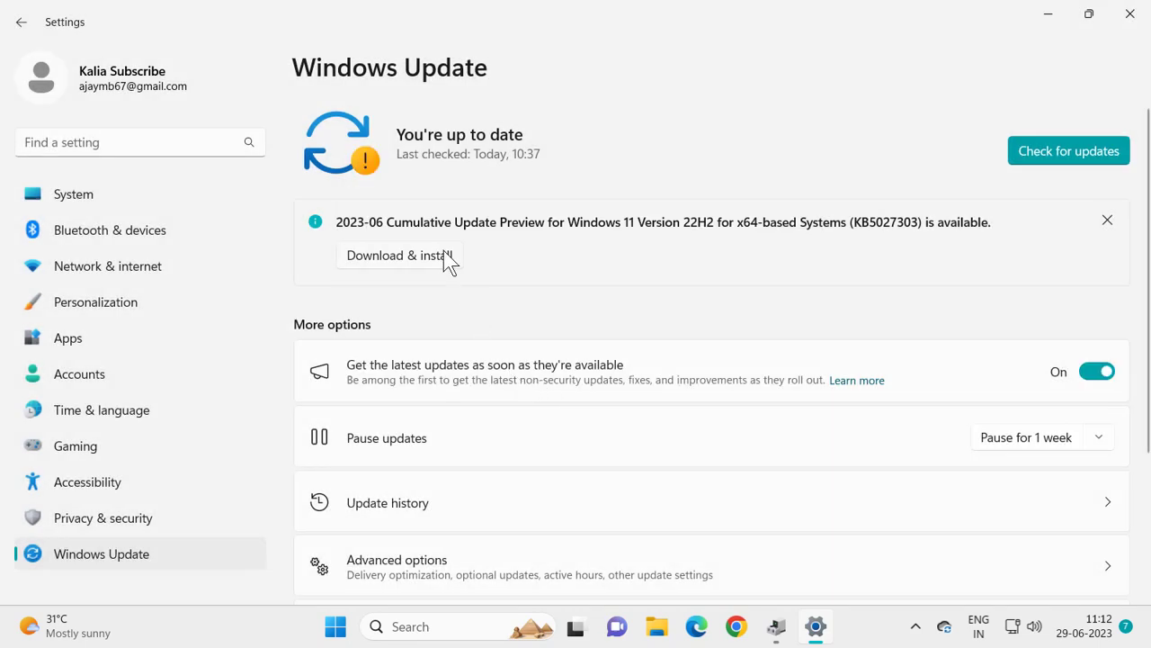
{"action": "left_click", "coordinate": [398, 258]}
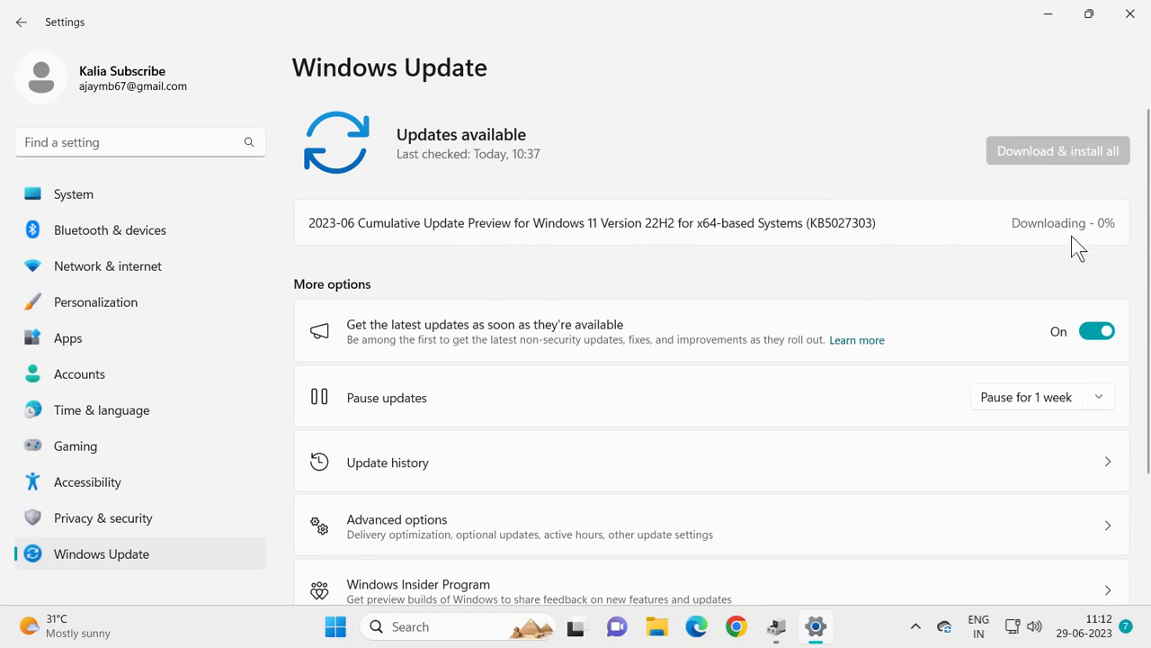
{"action": "left_click", "coordinate": [1122, 27]}
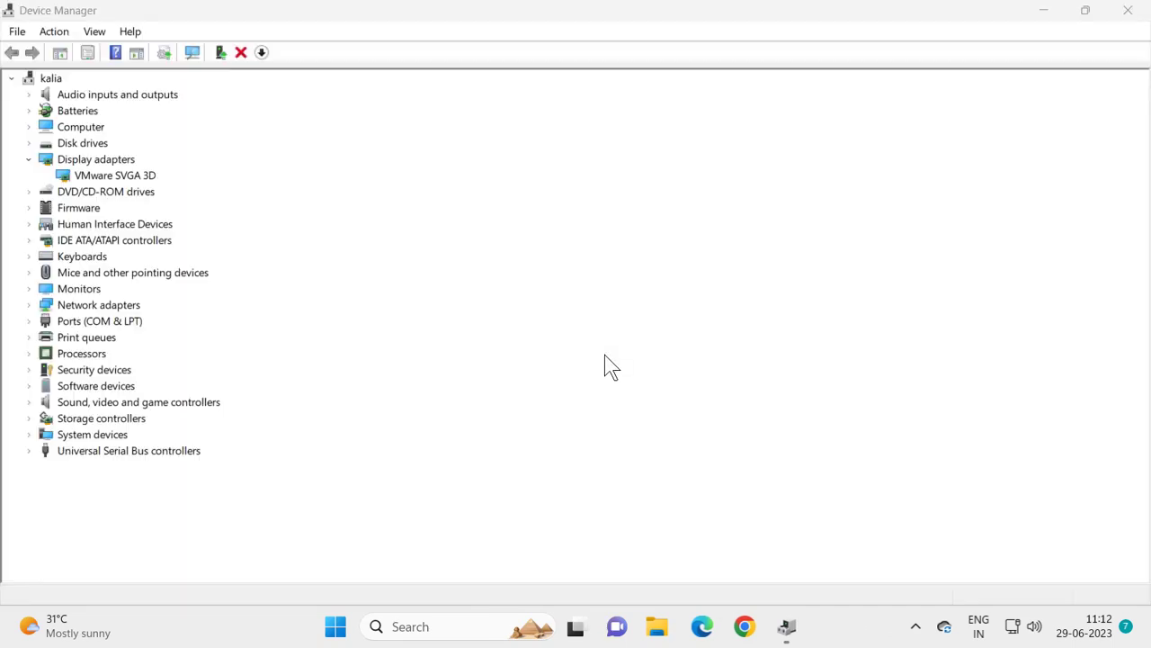
Close Device Manager and run Registry Editor as administrator from a 'registry' search.
{"action": "left_click", "coordinate": [1128, 11]}
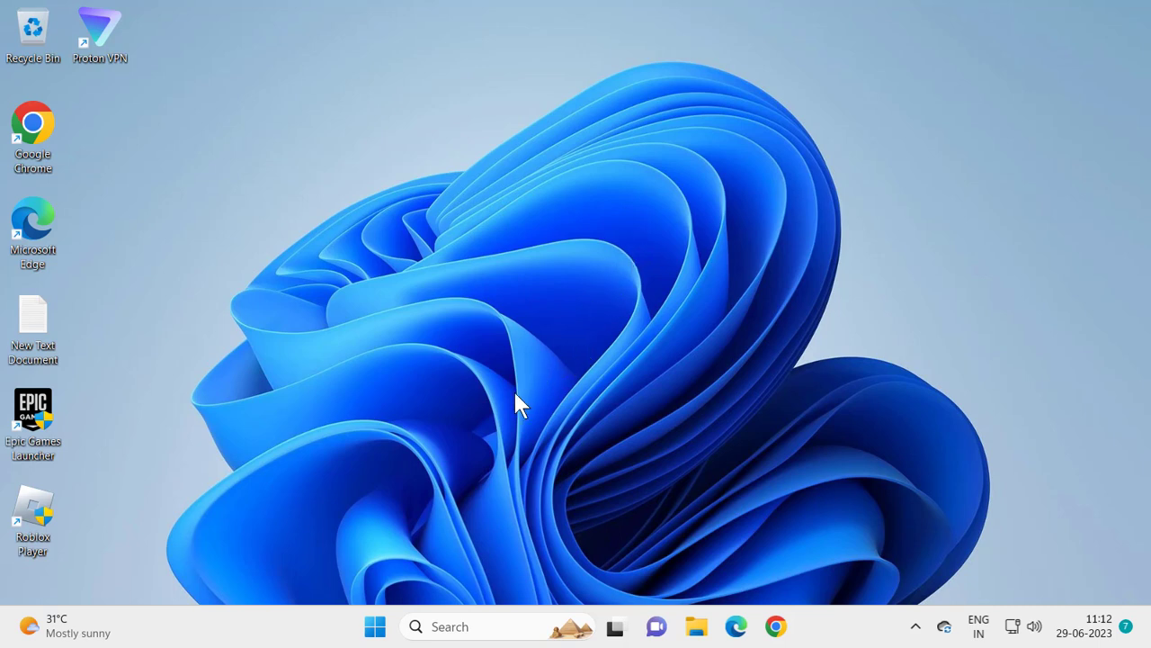
{"action": "left_click", "coordinate": [475, 626]}
{"action": "type", "text": "r"}
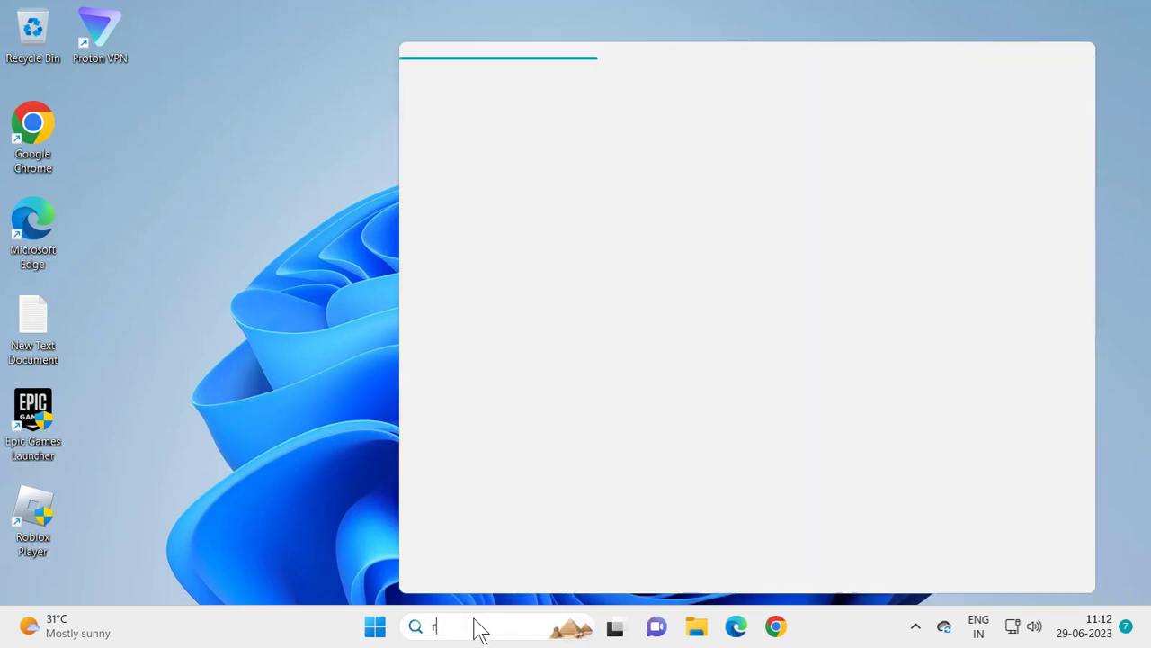
{"action": "type", "text": "eg"}
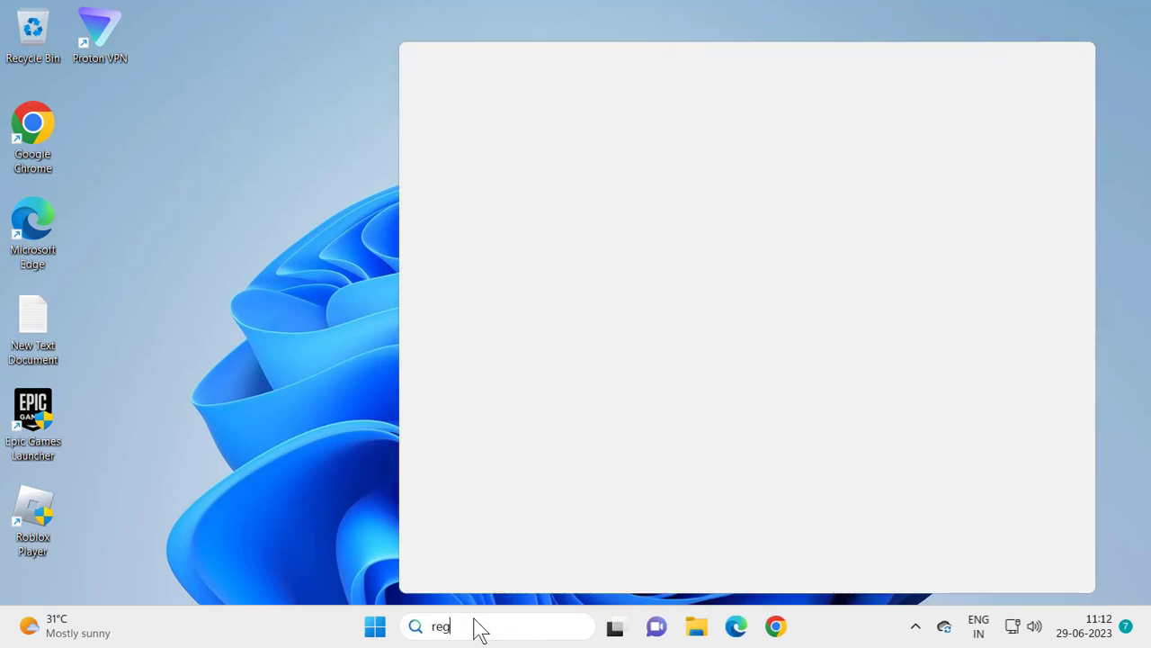
{"action": "type", "text": "istry"}
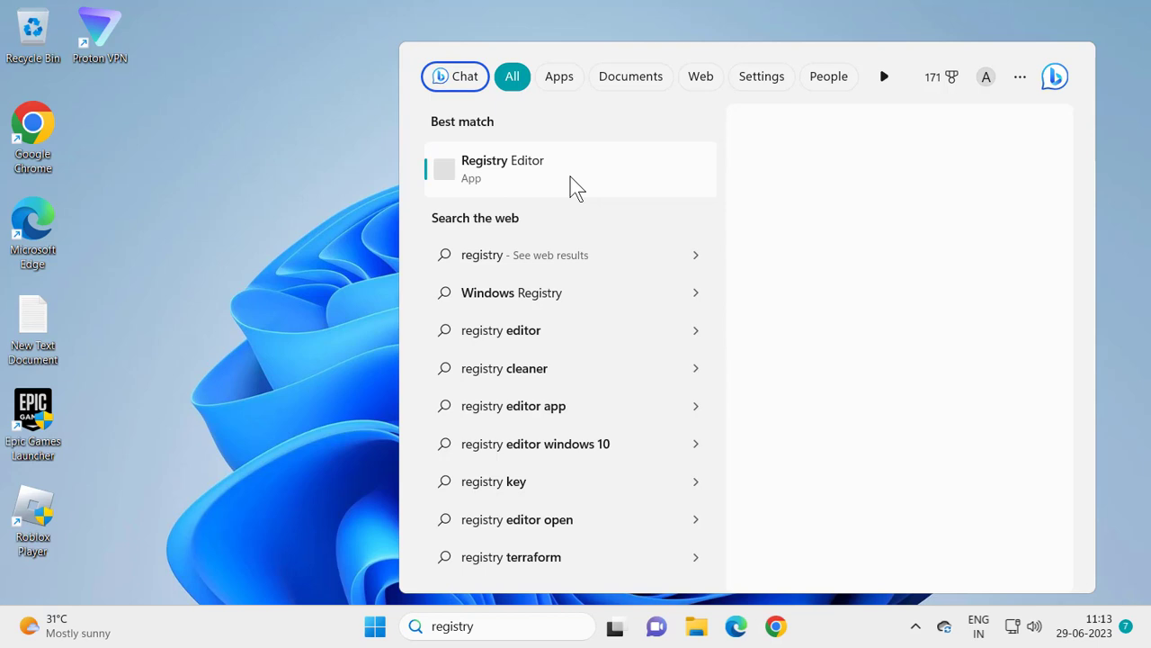
{"action": "right_click", "coordinate": [570, 177]}
{"action": "left_click", "coordinate": [771, 312]}
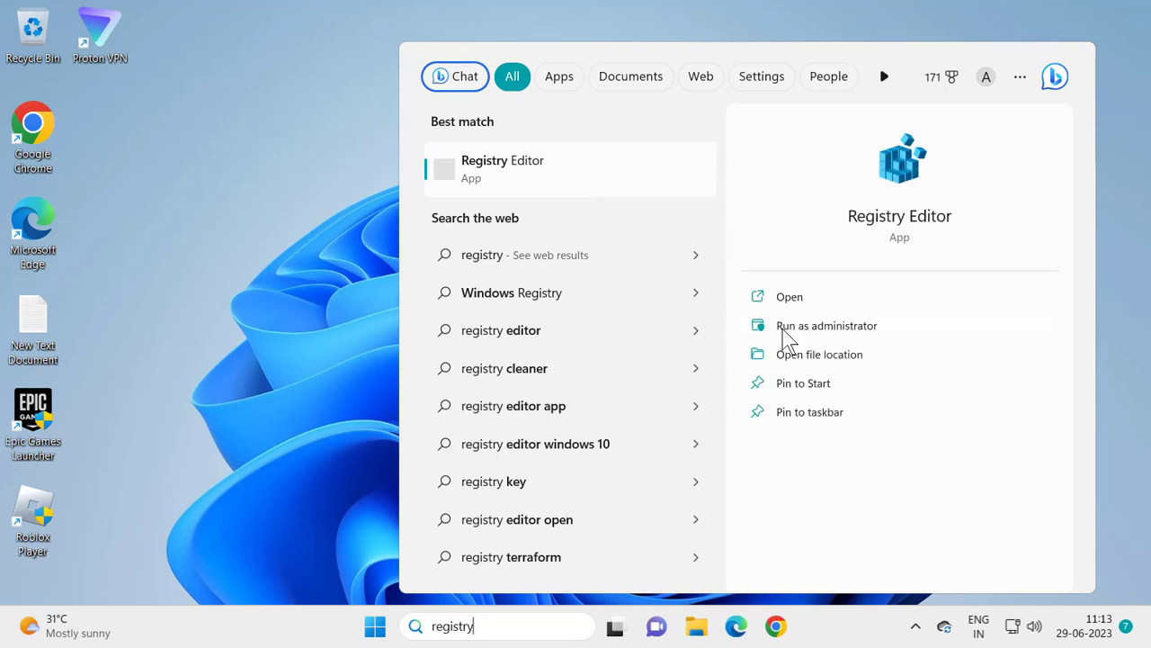
{"action": "left_click", "coordinate": [781, 324]}
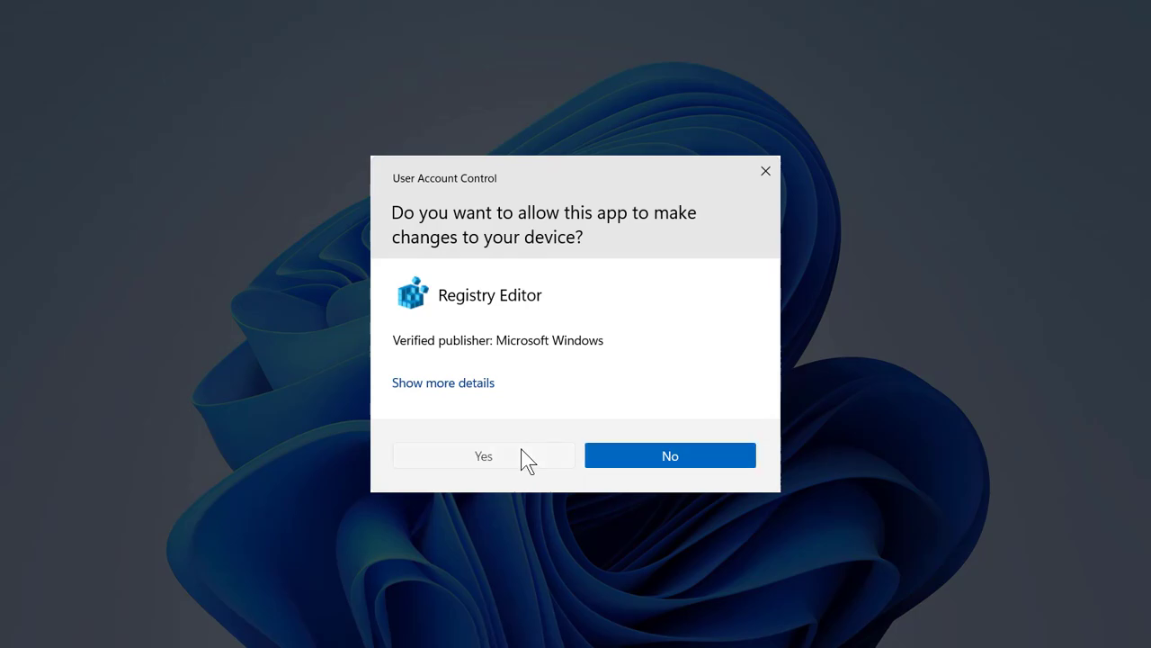
Approve the UAC prompt and expand HKEY_CURRENT_USER\Software in Registry Editor.
{"action": "left_click", "coordinate": [521, 453]}
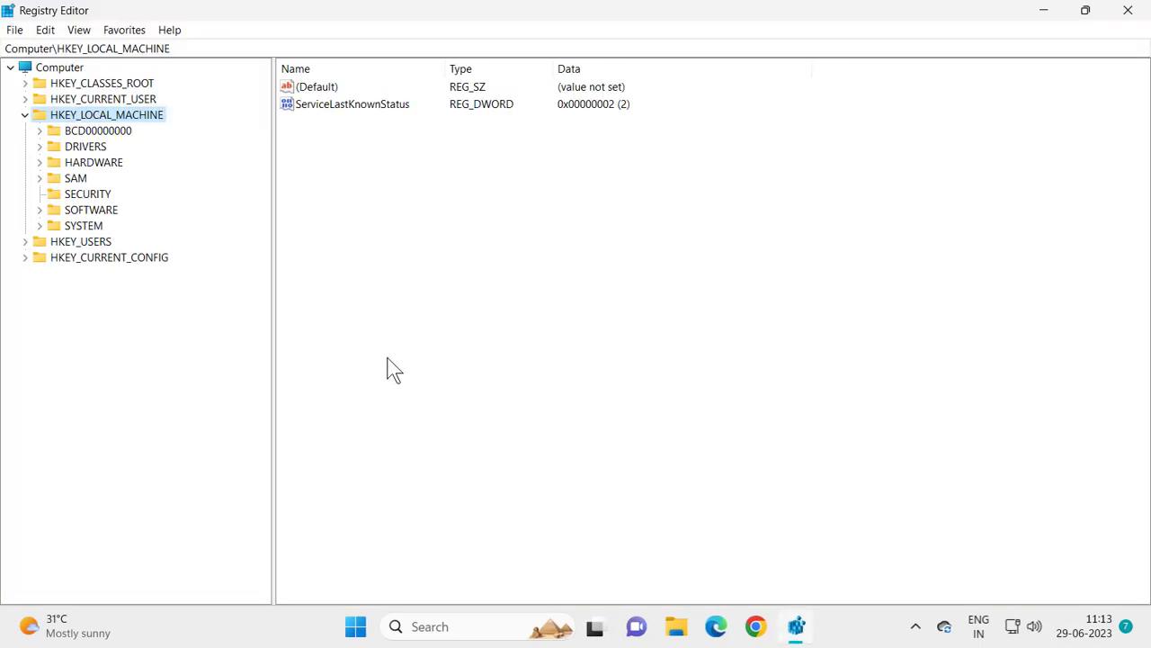
{"action": "left_click", "coordinate": [30, 115]}
{"action": "left_click", "coordinate": [34, 100]}
{"action": "left_click", "coordinate": [26, 99]}
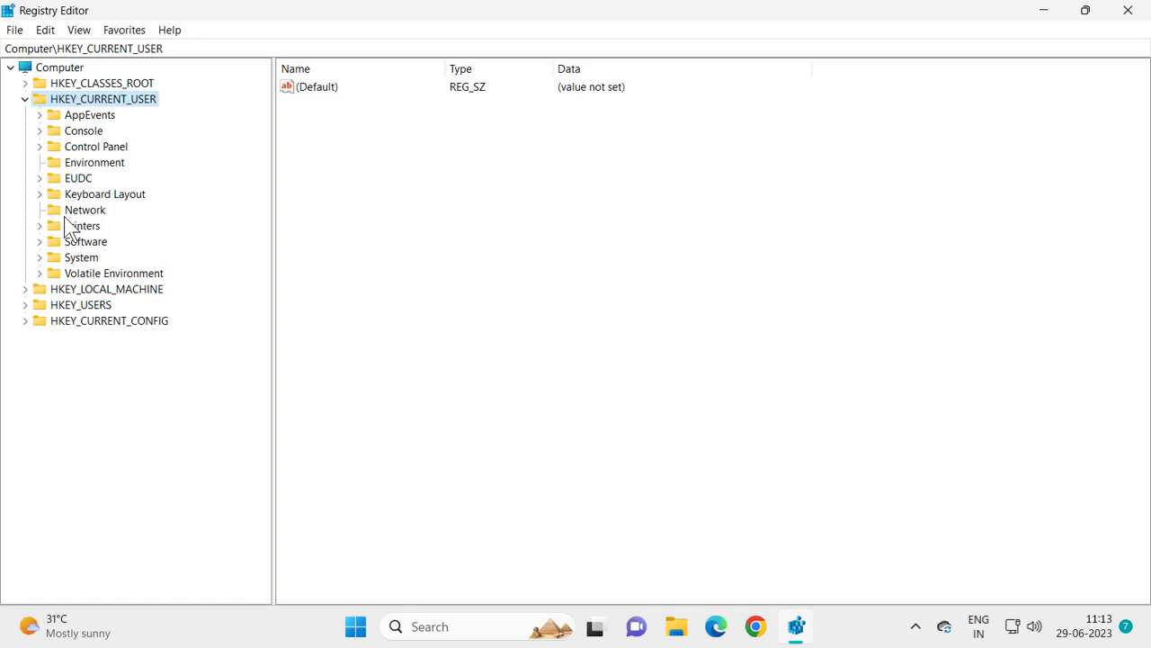
{"action": "left_click", "coordinate": [83, 244]}
{"action": "left_click", "coordinate": [41, 243]}
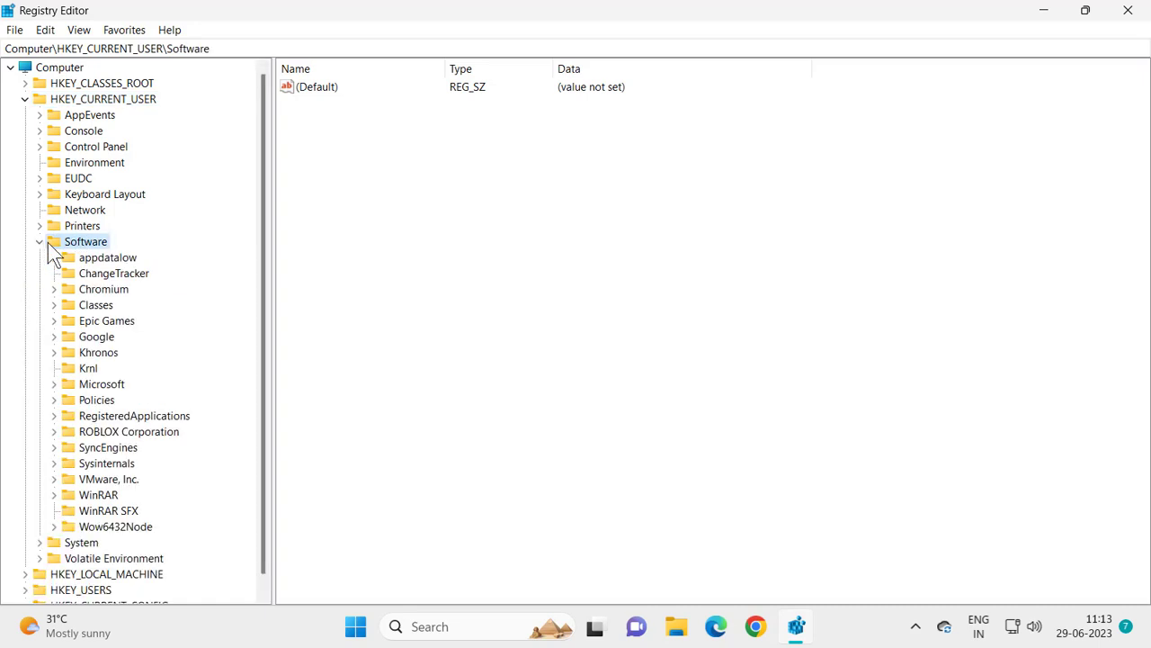
Expand Microsoft > MediaPlayer and open the Preferences key.
{"action": "left_click", "coordinate": [94, 386]}
{"action": "left_click", "coordinate": [55, 385]}
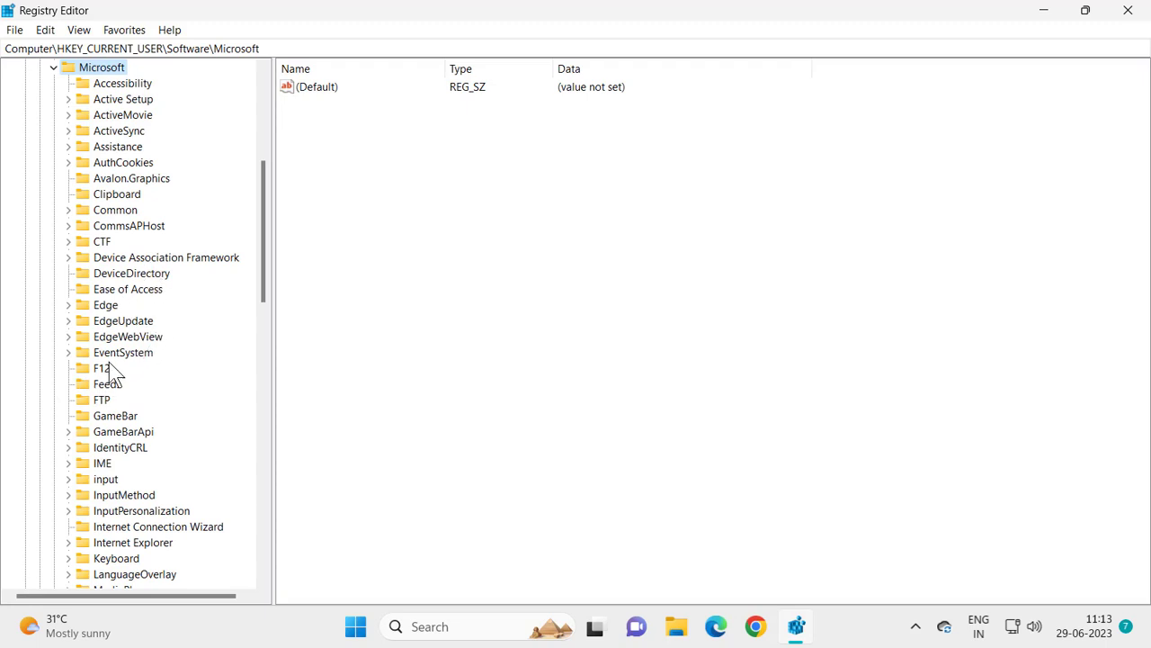
{"action": "scroll", "coordinate": [135, 297], "scroll_direction": "down", "scroll_amount": 6}
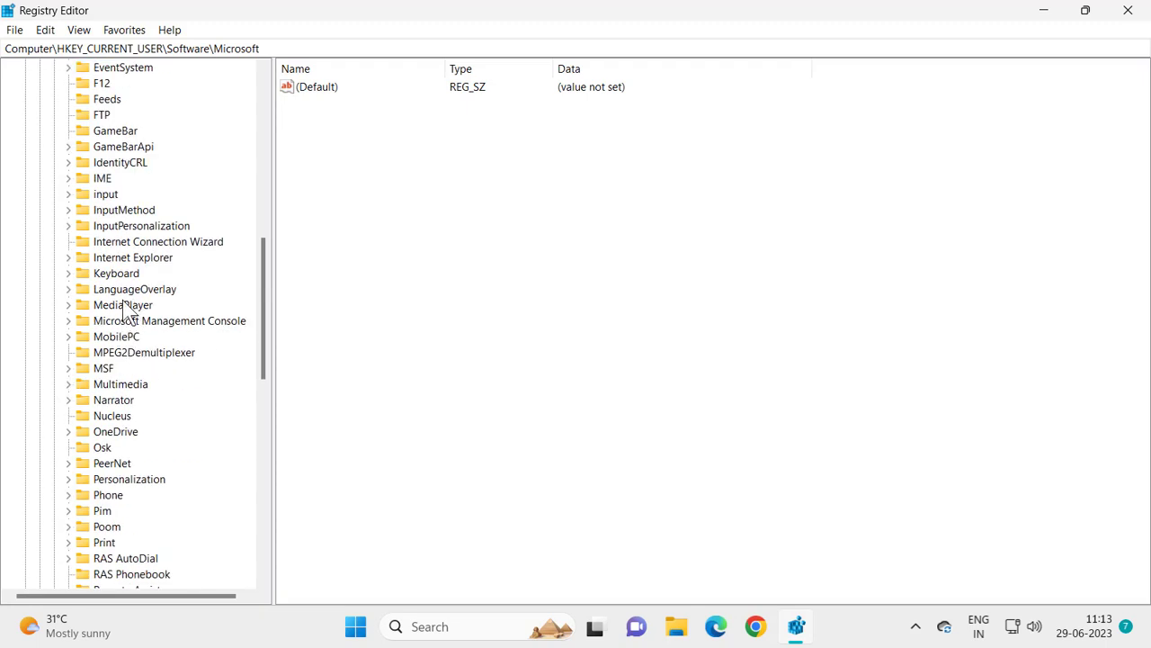
{"action": "left_click", "coordinate": [112, 307]}
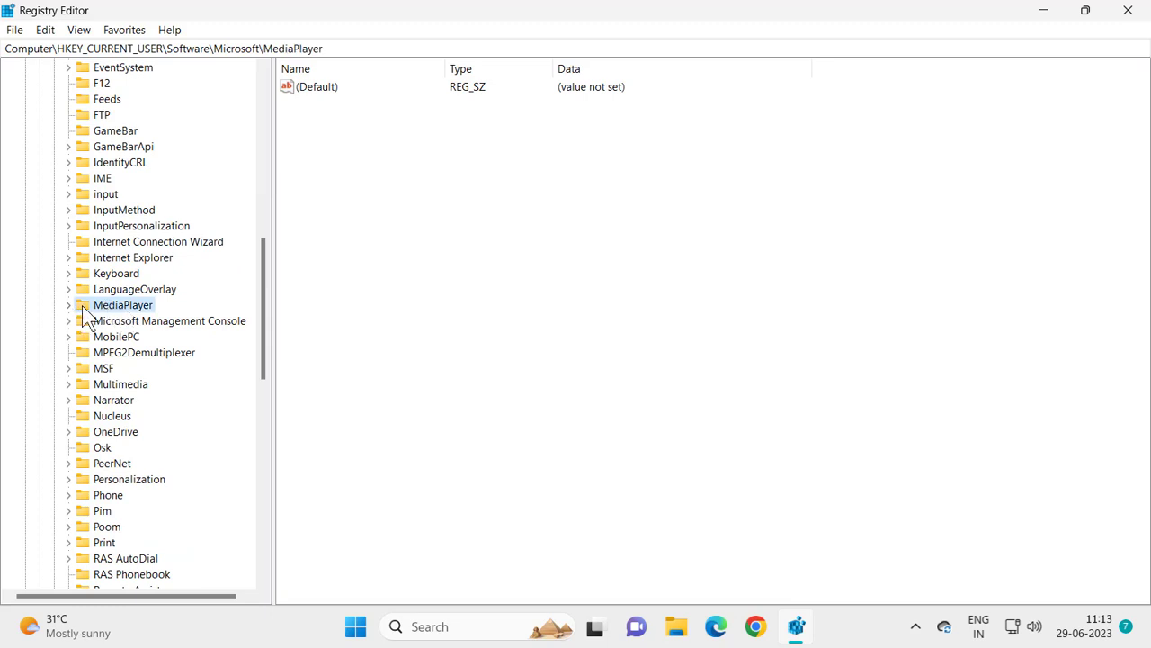
{"action": "left_click", "coordinate": [70, 306]}
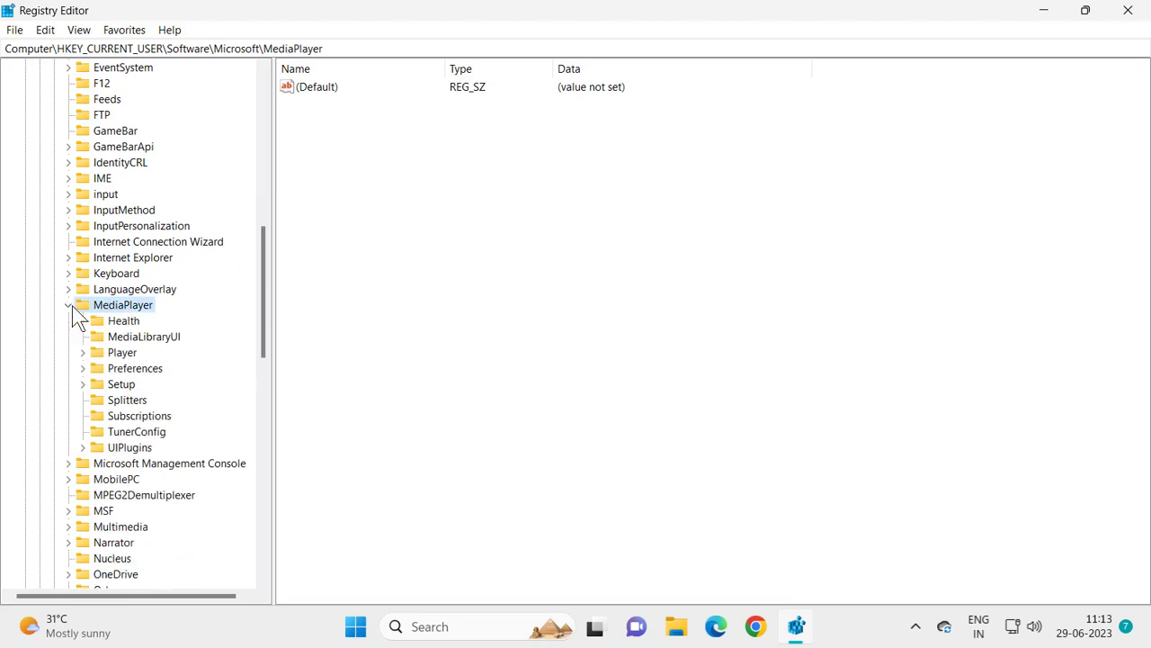
{"action": "left_click", "coordinate": [109, 373]}
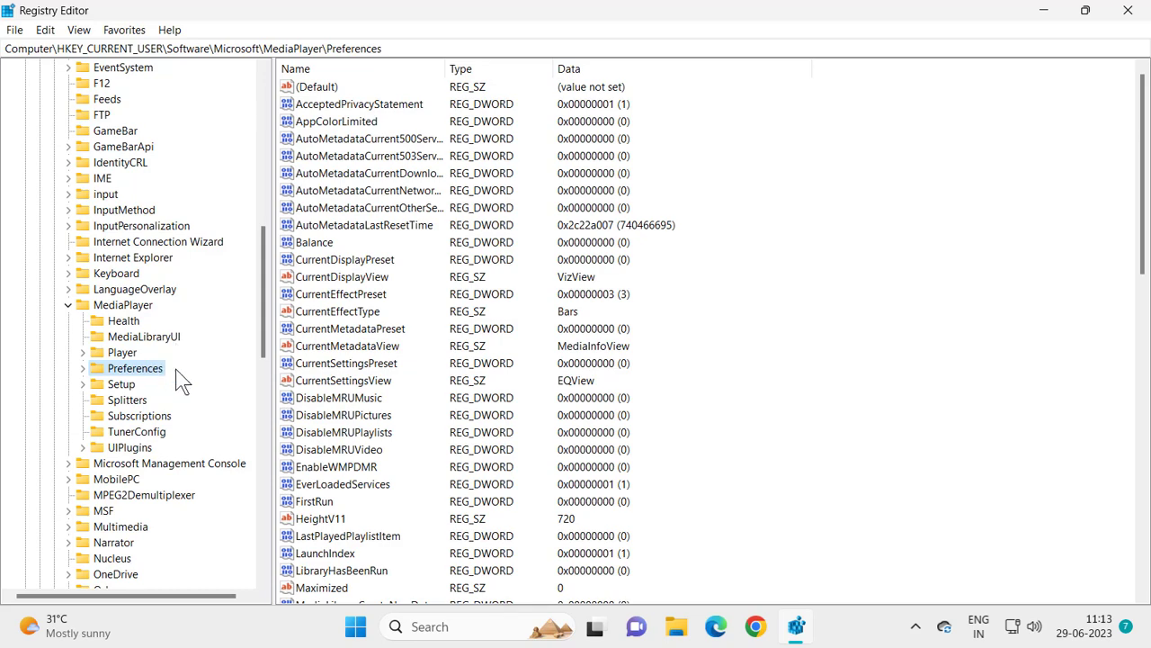
Select the full Preferences key path in the address bar.
{"action": "double_click", "coordinate": [405, 51]}
{"action": "left_click", "coordinate": [406, 51]}
{"action": "key", "text": "ctrl+a"}
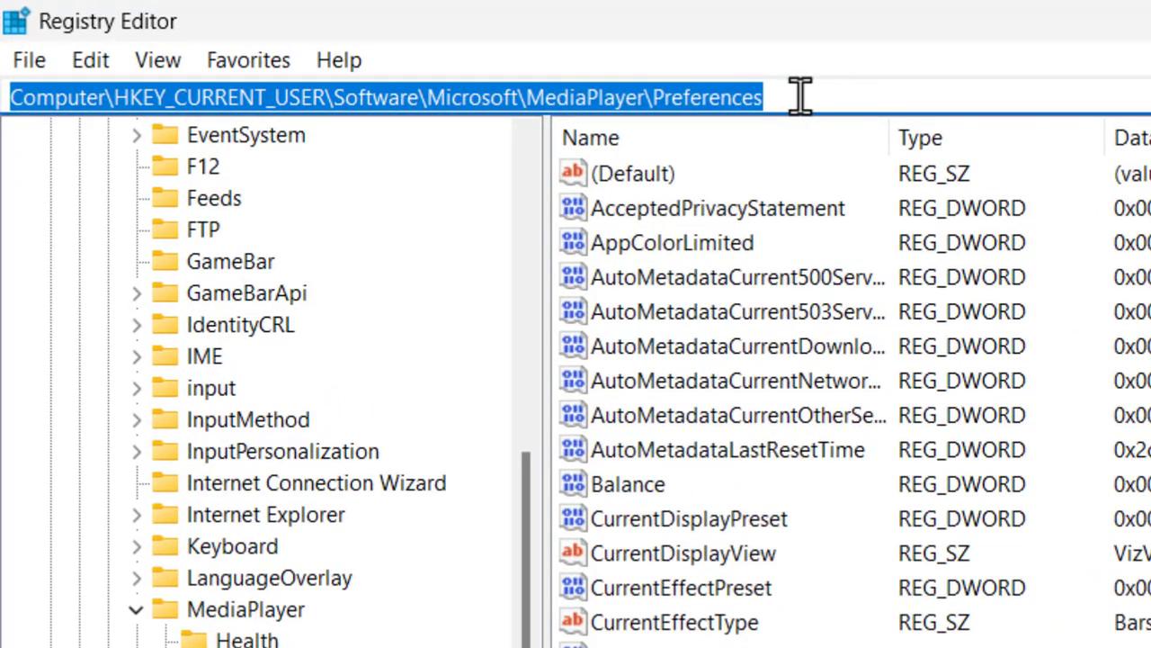
{"action": "left_click", "coordinate": [814, 216]}
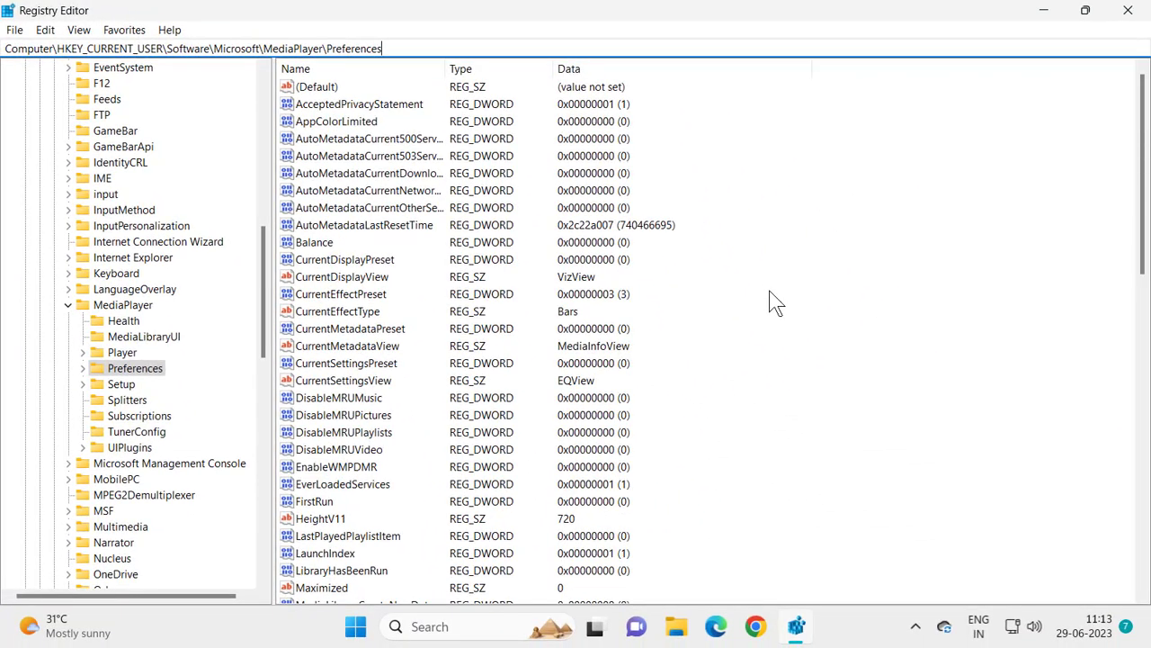
Add a new DWORD (32-bit) value to the Preferences key.
{"action": "right_click", "coordinate": [820, 314]}
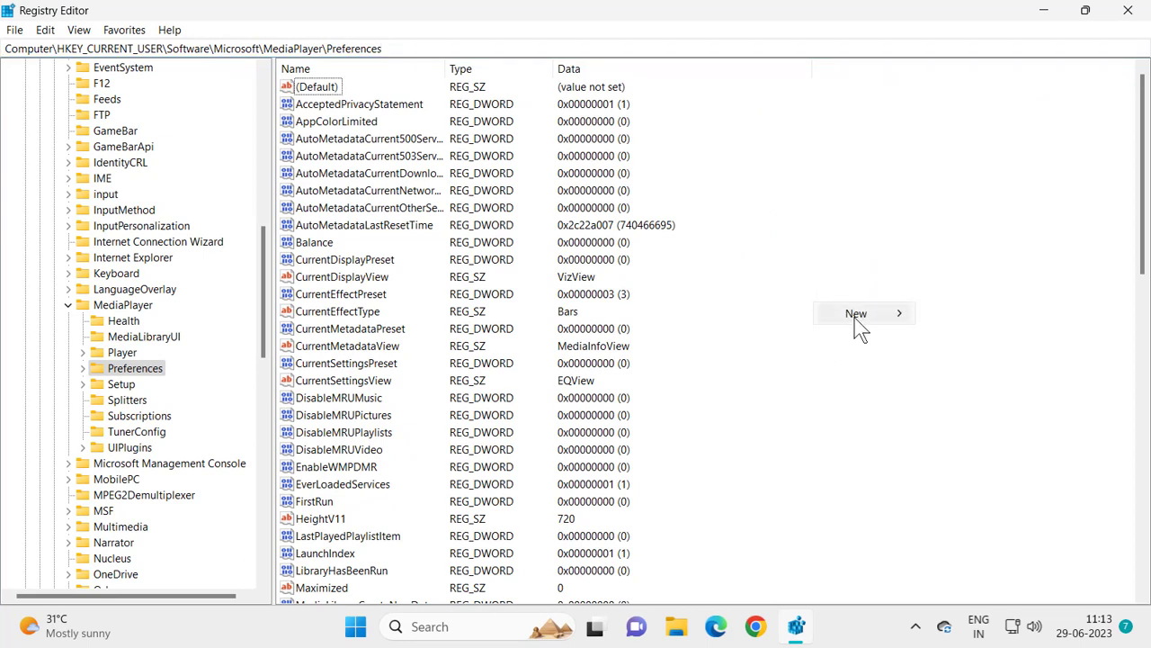
{"action": "mouse_move", "coordinate": [856, 326]}
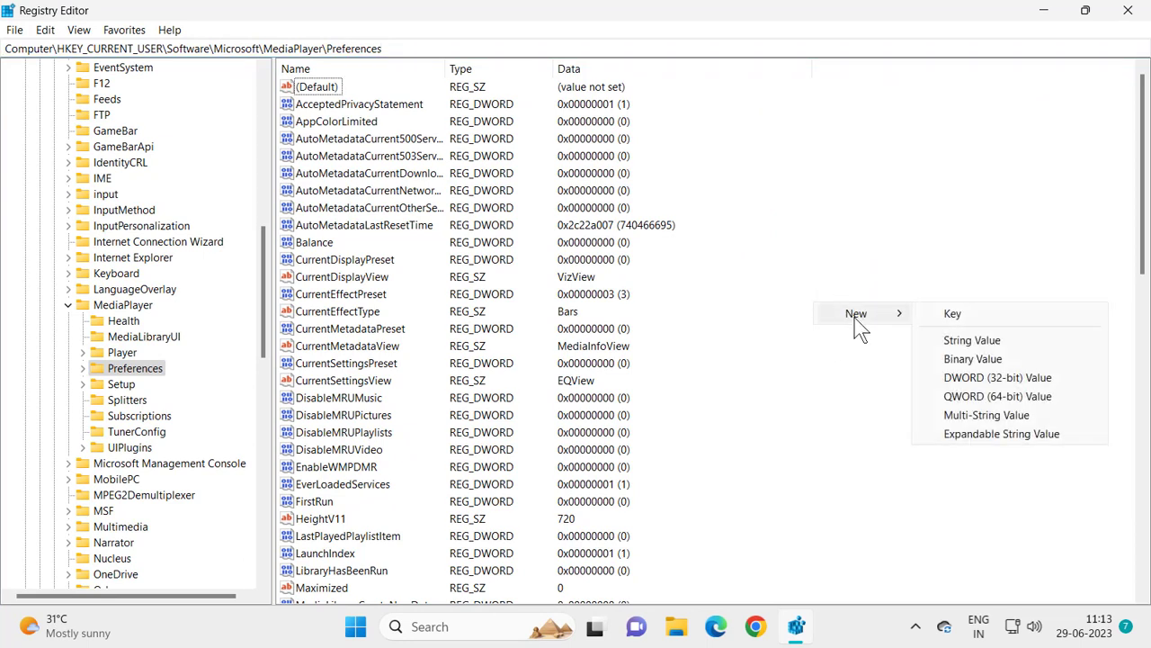
{"action": "left_click", "coordinate": [974, 381]}
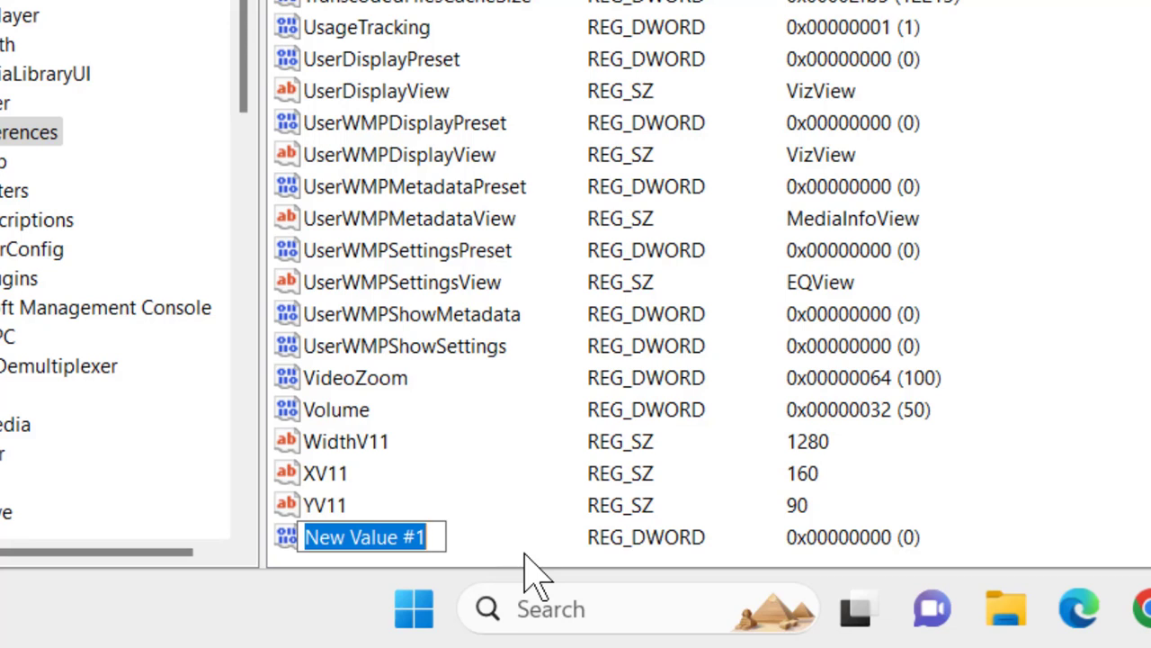
Type 'DXEM_UpdateFrequen' as the new DWORD's name, correcting a lowercase 'f' typo.
{"action": "type", "text": "DX"}
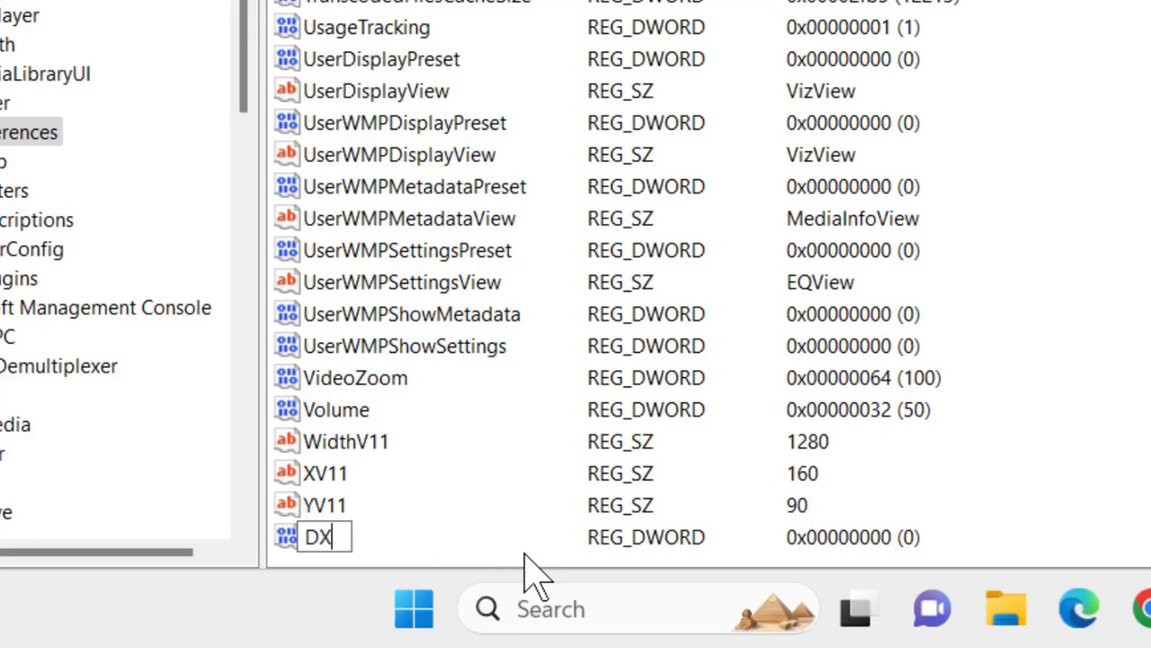
{"action": "type", "text": "EM_"}
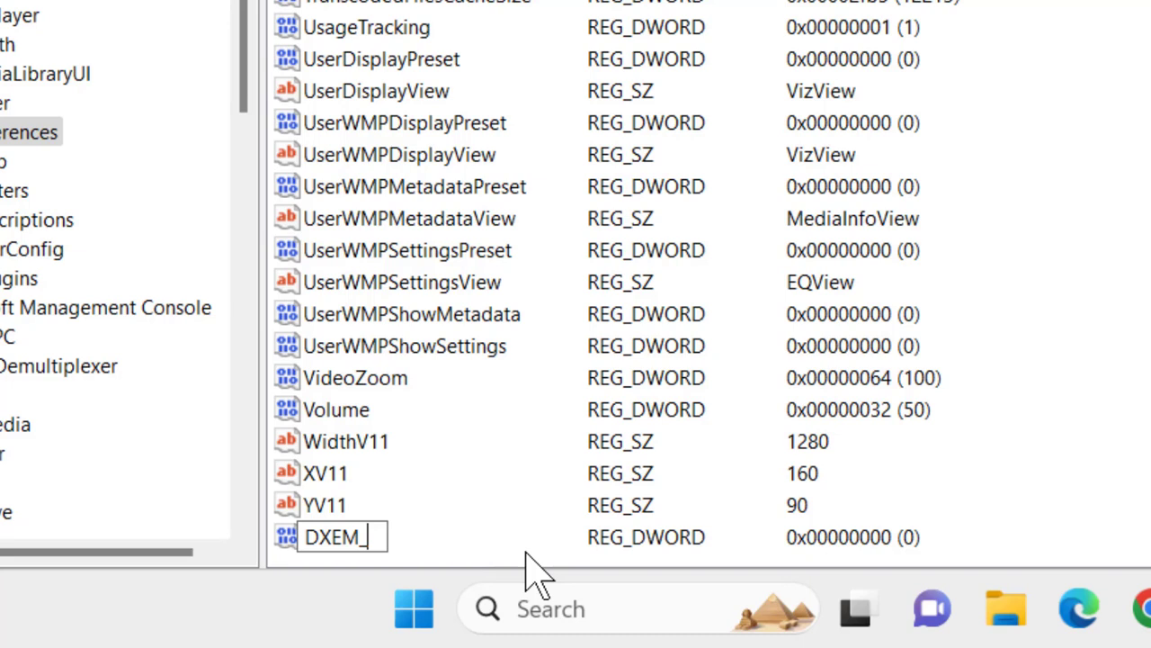
{"action": "type", "text": "Update"}
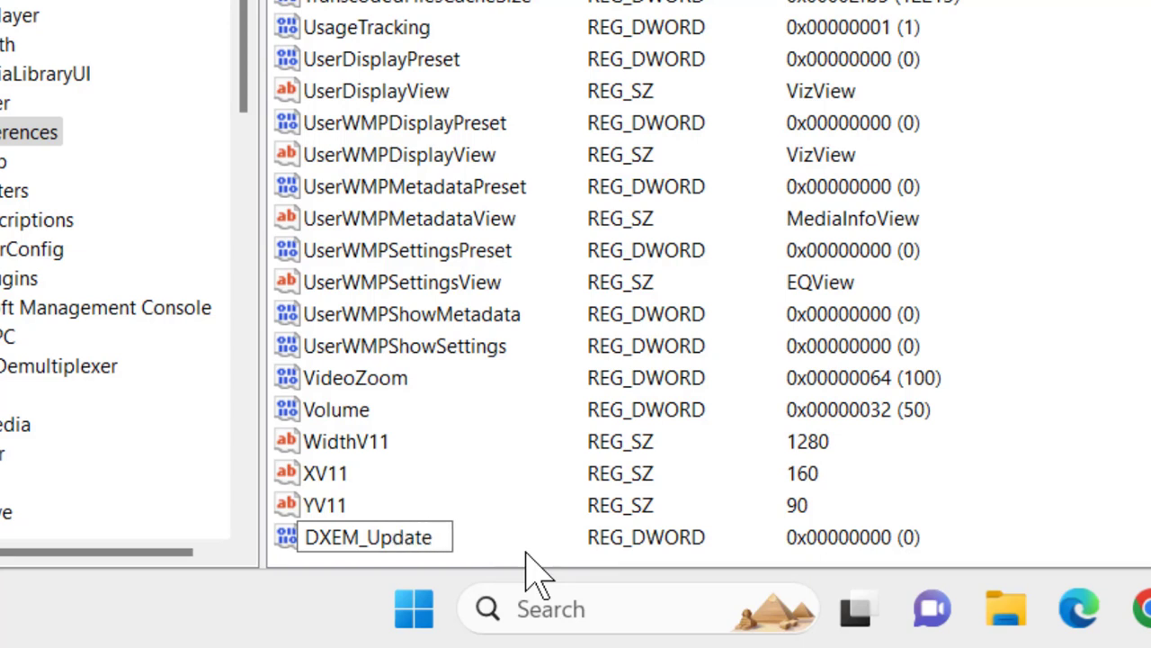
{"action": "type", "text": "f"}
{"action": "key", "text": "BackSpace"}
{"action": "type", "text": "Frequen"}
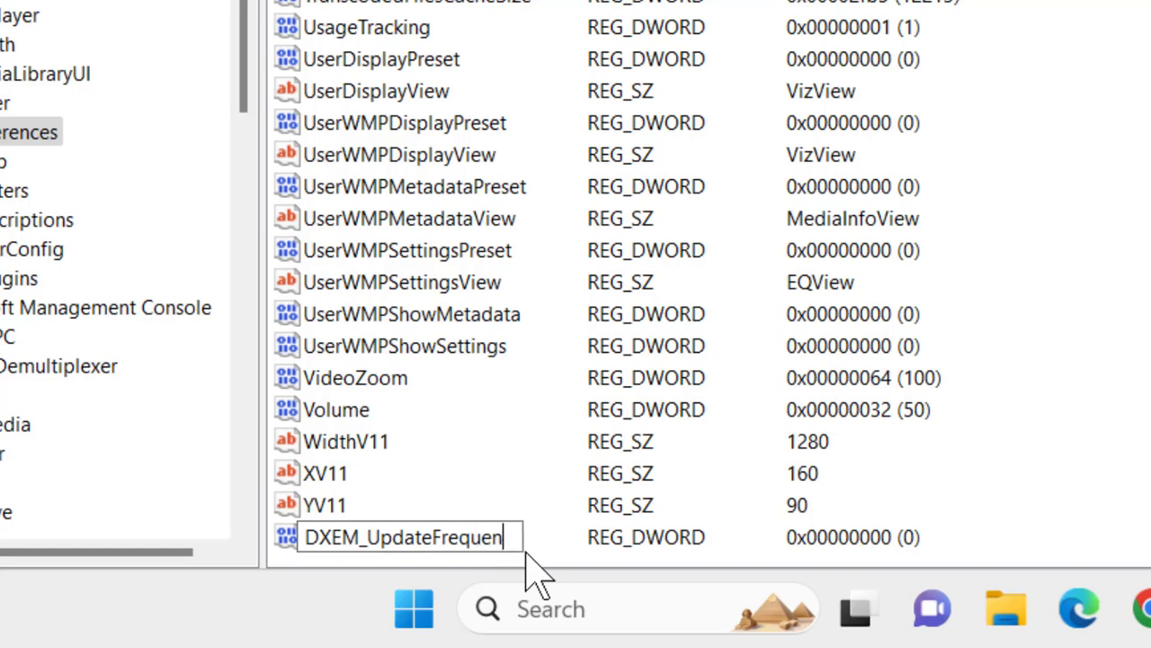